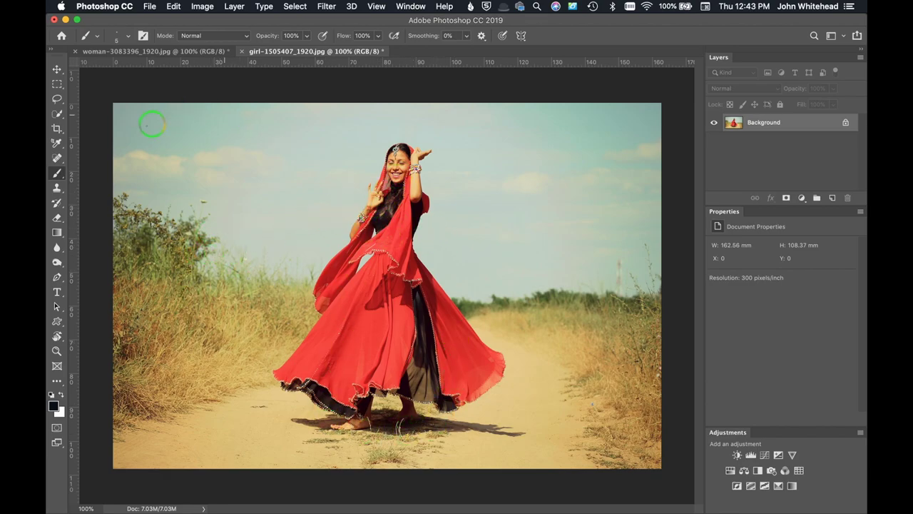
# Select the dancer automatically with Quick Selection's Select Subject, then zoom in.
pyautogui.click(62, 117)
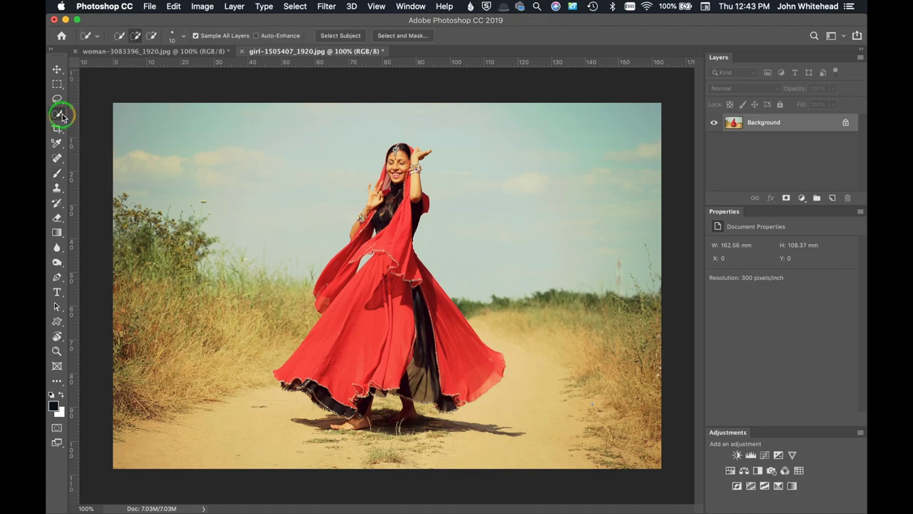
pyautogui.click(339, 36)
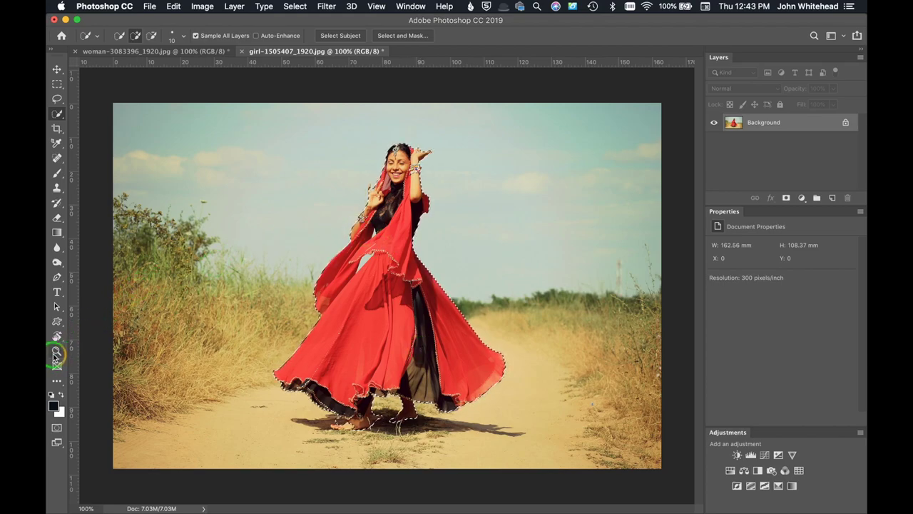
pyautogui.press('super+equal')
pyautogui.press('super+equal')
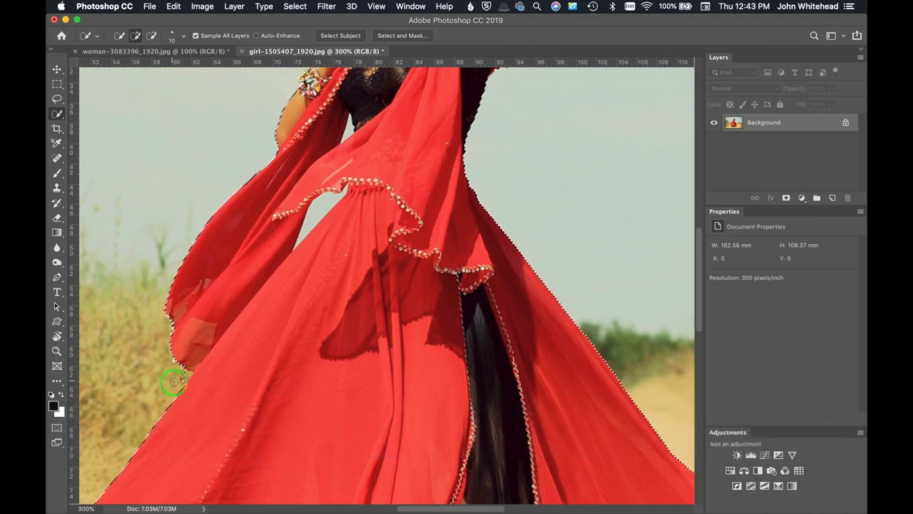
# Add the sleeve edge and left toes, remove ground beside the right foot, then enter Select and Mask.
pyautogui.click(175, 378)
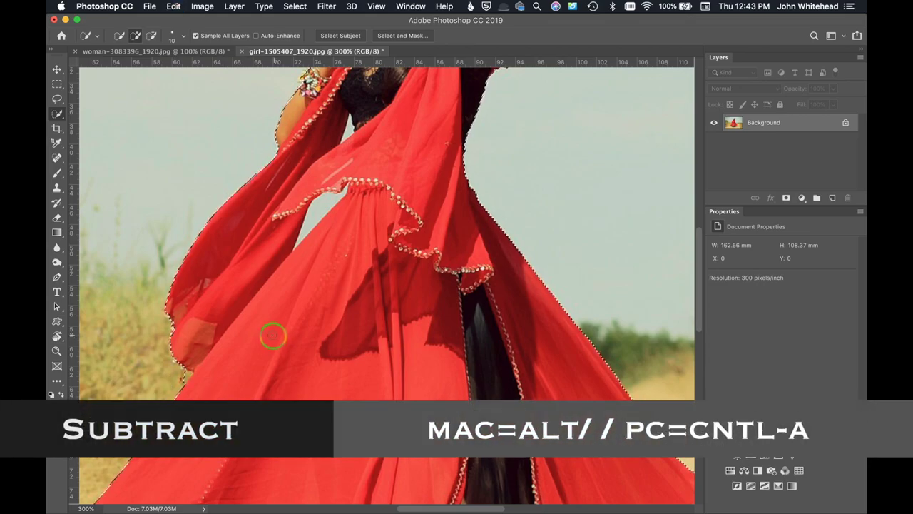
pyautogui.press('alt')
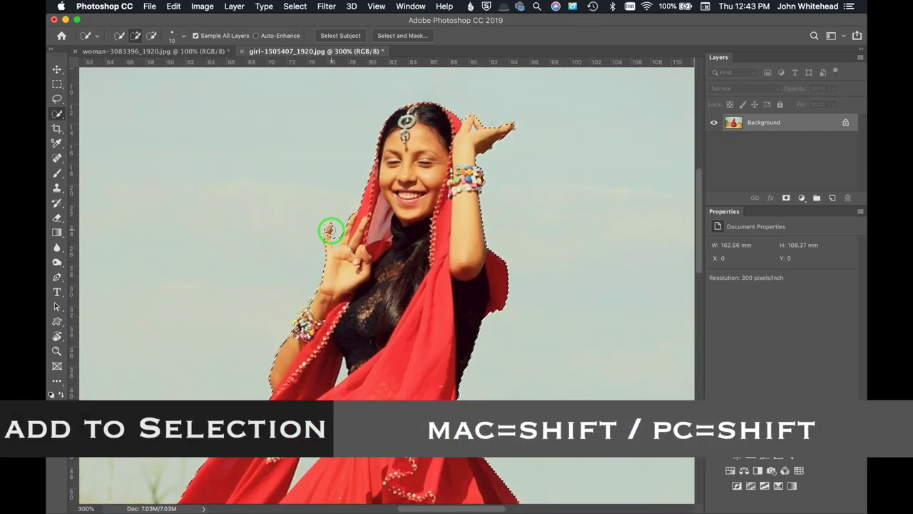
pyautogui.scroll(-5, 505, 261)
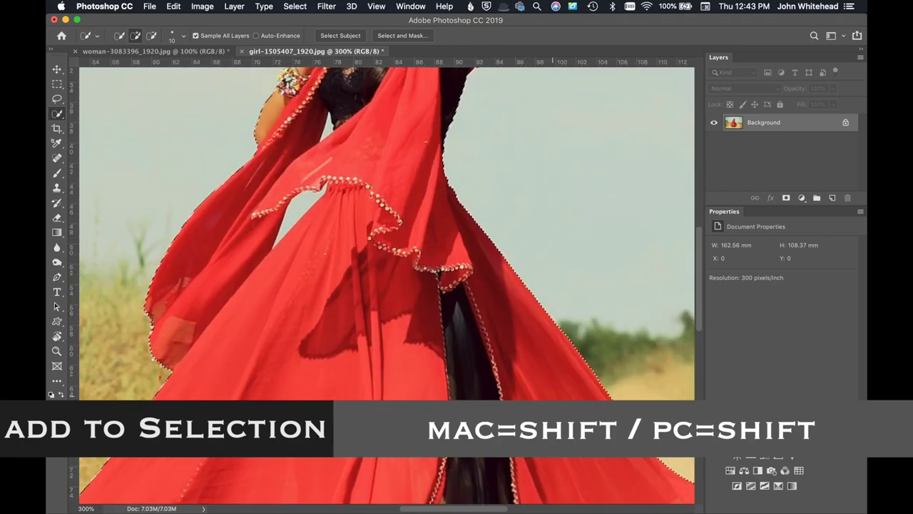
pyautogui.scroll(-10, 482, 316)
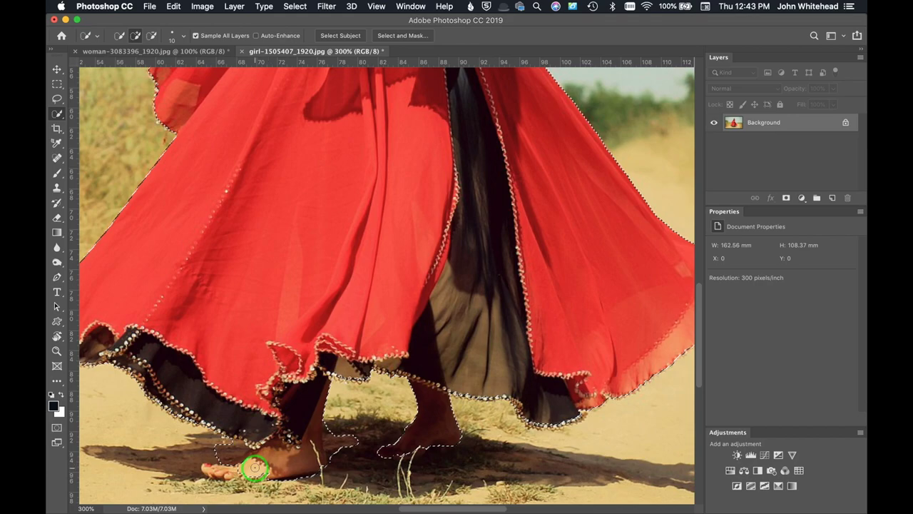
pyautogui.moveTo(255, 467); pyautogui.dragTo(232, 468)
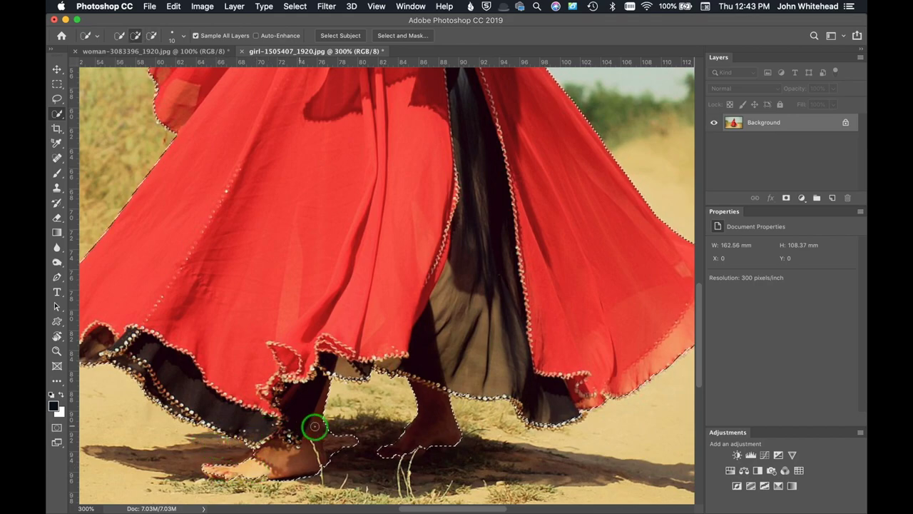
pyautogui.press('alt')
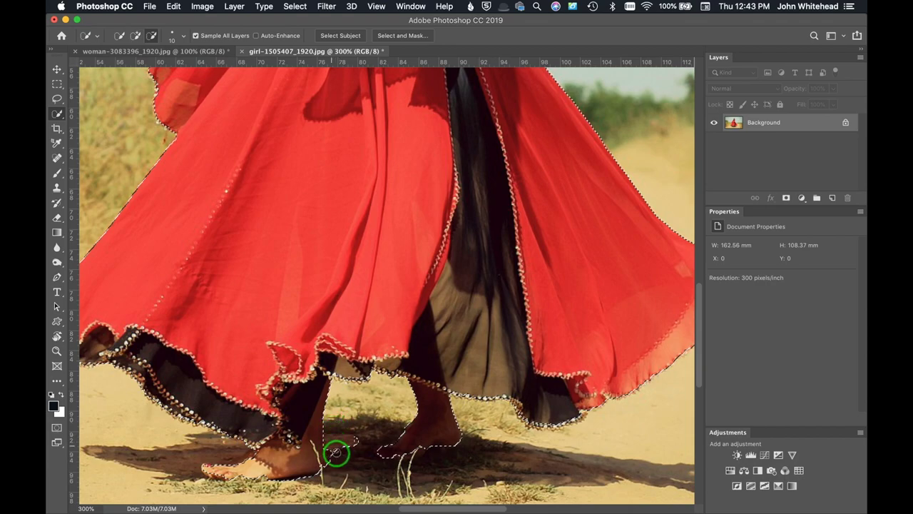
pyautogui.moveTo(333, 452); pyautogui.dragTo(352, 438)
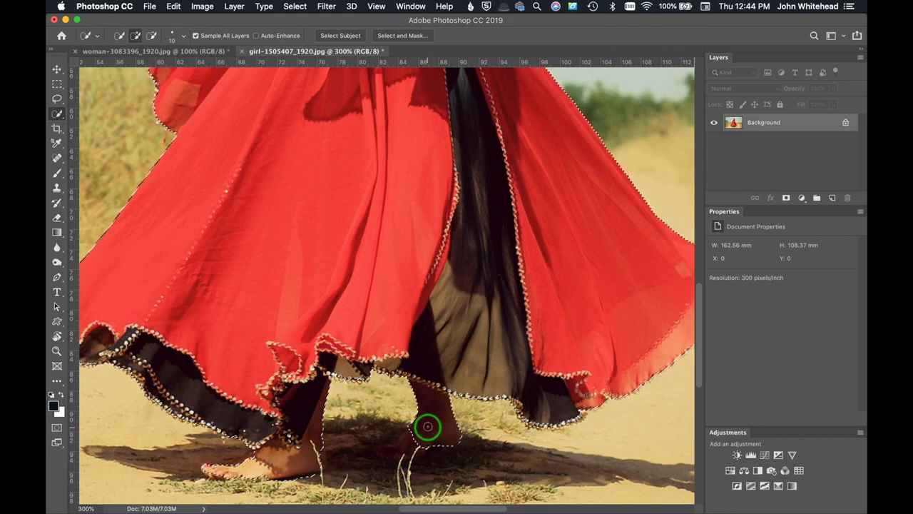
pyautogui.click(398, 37)
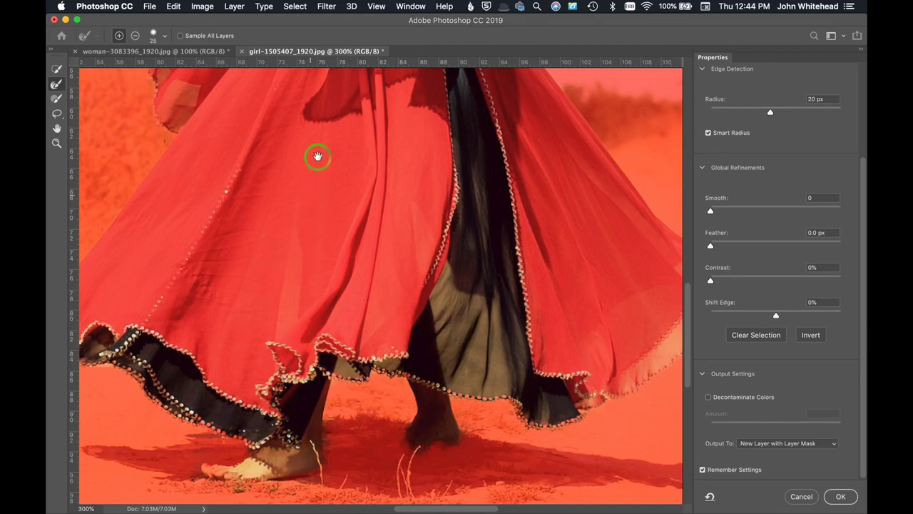
# Refine the mask edge around the dancer's raised fingers and bracelets.
pyautogui.moveTo(316, 155); pyautogui.dragTo(345, 499)
pyautogui.scroll(5, 407, 234)
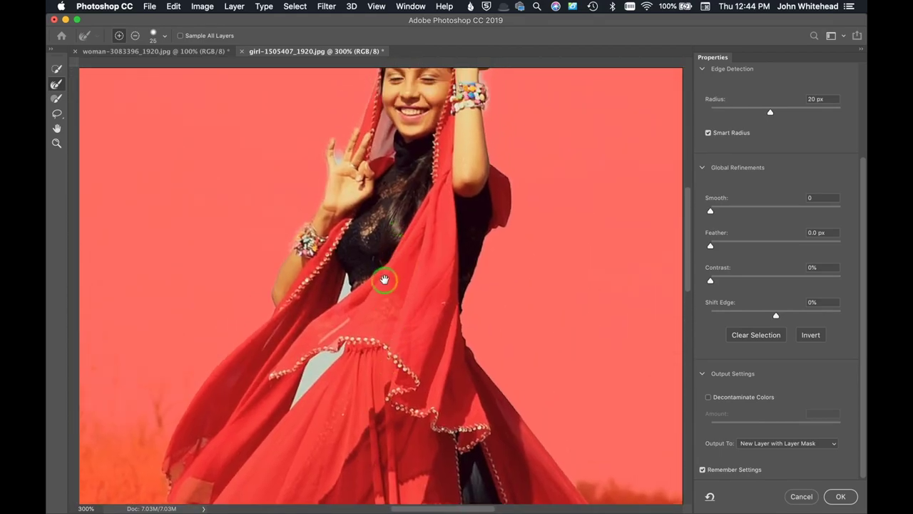
pyautogui.press('super+r')
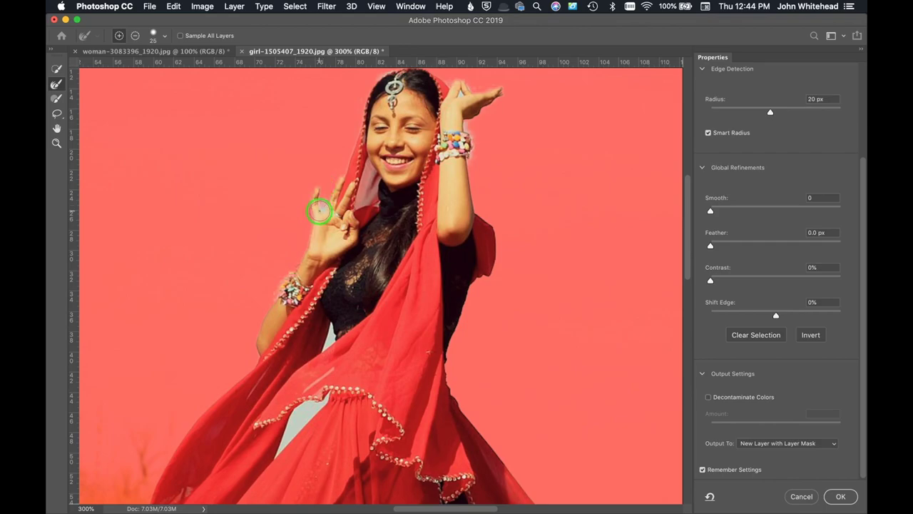
pyautogui.moveTo(320, 205); pyautogui.dragTo(316, 202)
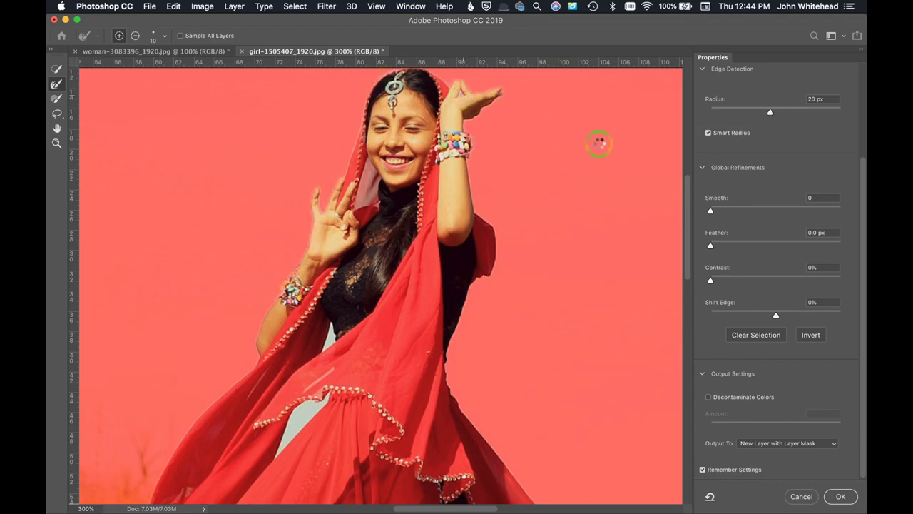
pyautogui.moveTo(468, 123); pyautogui.dragTo(465, 132)
pyautogui.scroll(-10, 418, 363)
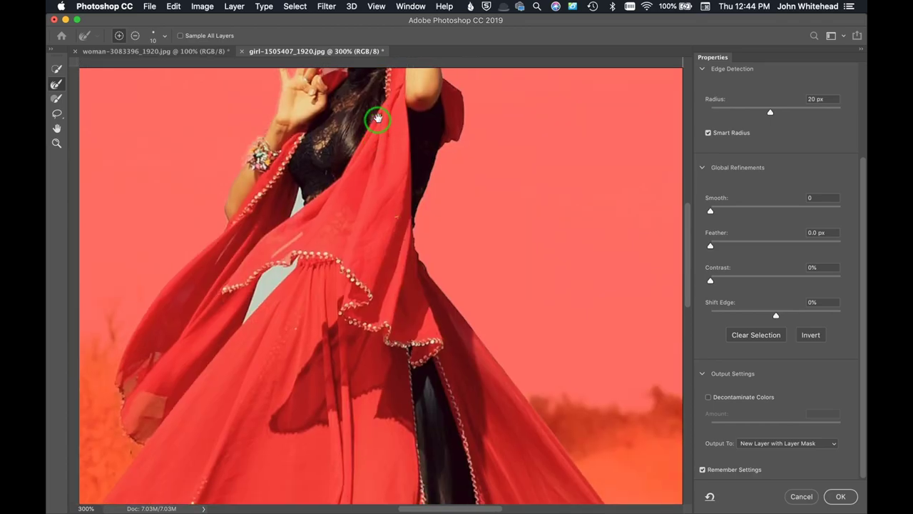
pyautogui.scroll(-5, 484, 244)
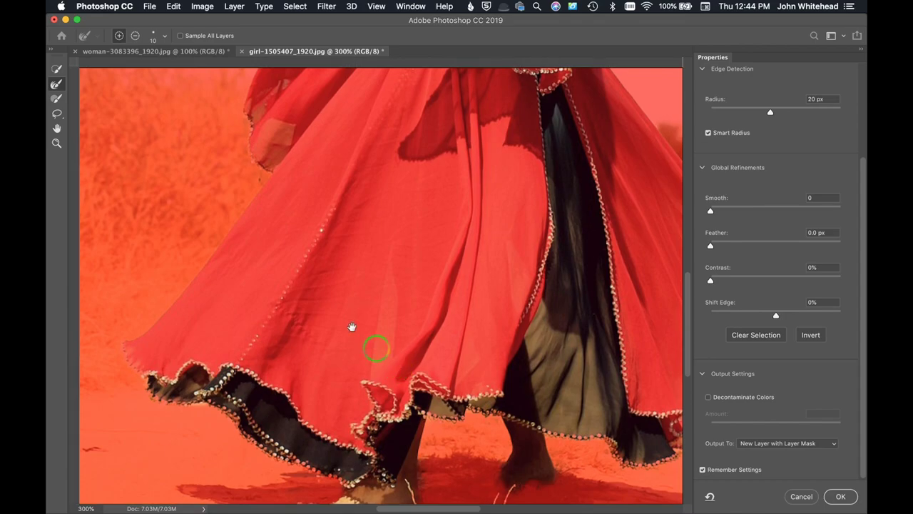
pyautogui.moveTo(373, 346); pyautogui.dragTo(377, 383)
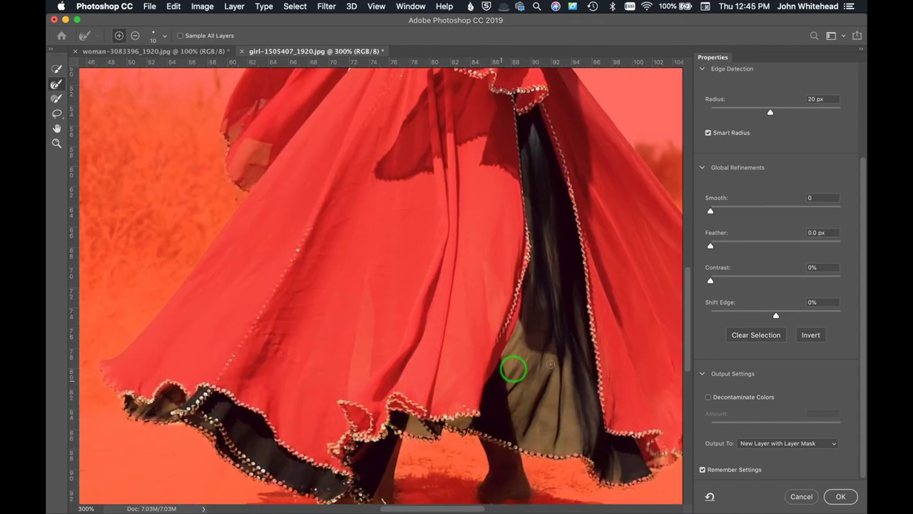
# Output the selection to a new layer with layer mask and zoom out.
pyautogui.click(761, 448)
pyautogui.click(760, 443)
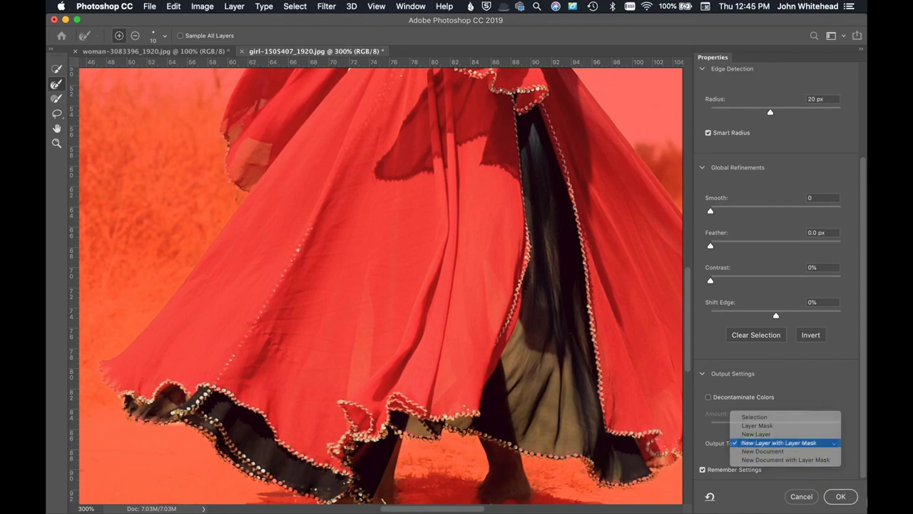
pyautogui.click(838, 494)
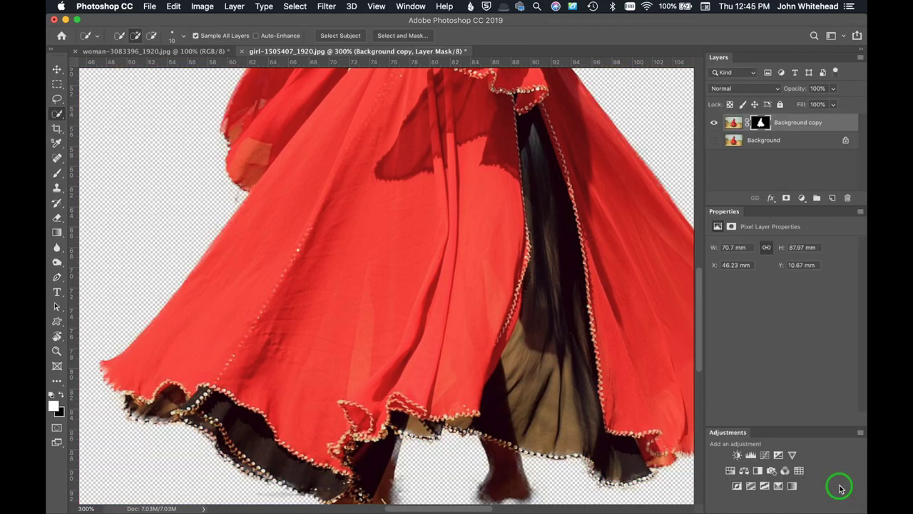
pyautogui.press('super+1')
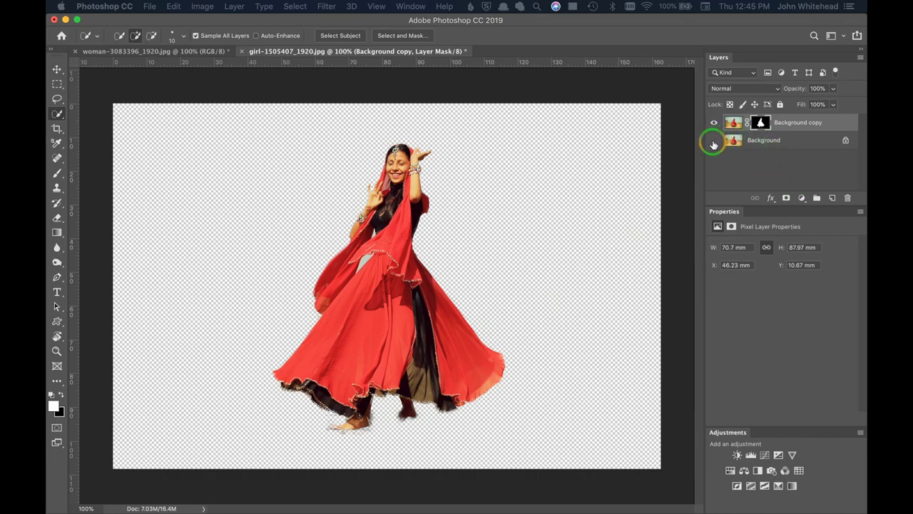
# Make the original Background layer visible again and select it.
pyautogui.click(713, 142)
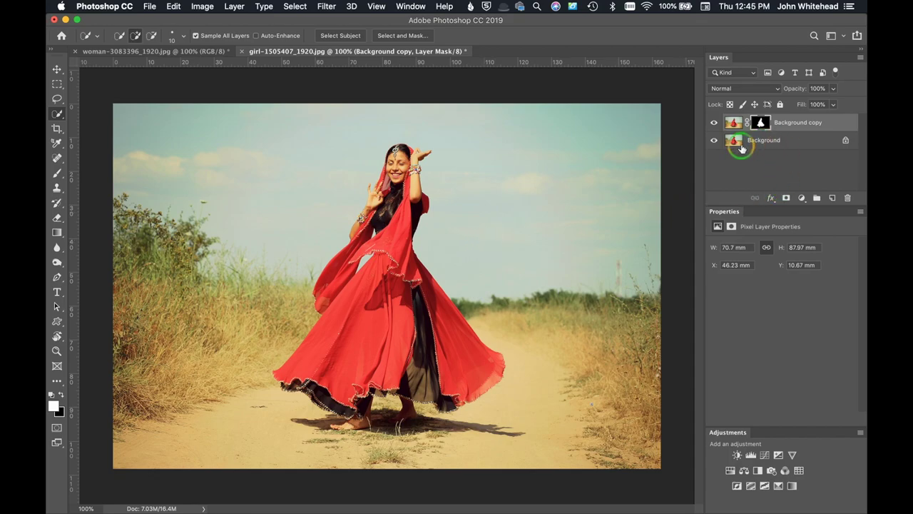
pyautogui.click(739, 146)
# Add a Black & White adjustment above Background with Reds 57 and Yellows 72.
pyautogui.moveTo(740, 142); pyautogui.dragTo(738, 111)
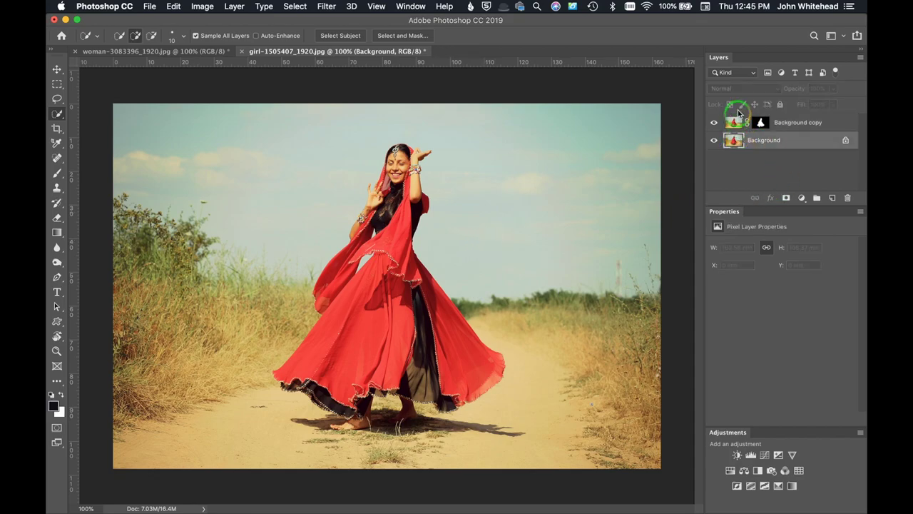
pyautogui.click(758, 471)
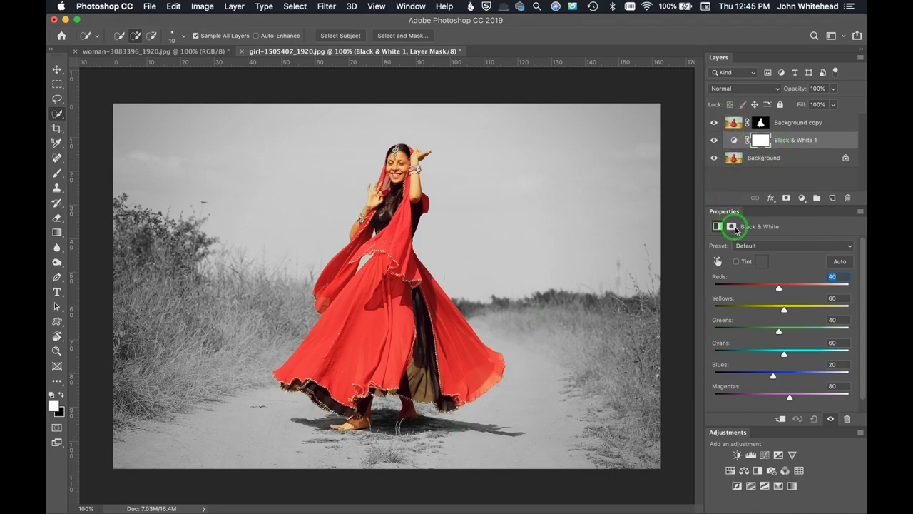
pyautogui.moveTo(779, 290); pyautogui.dragTo(788, 314)
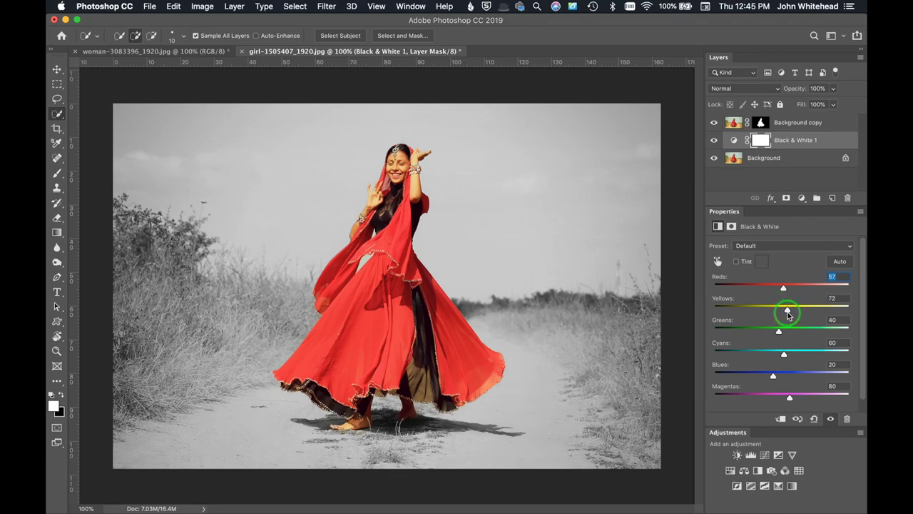
pyautogui.click(735, 123)
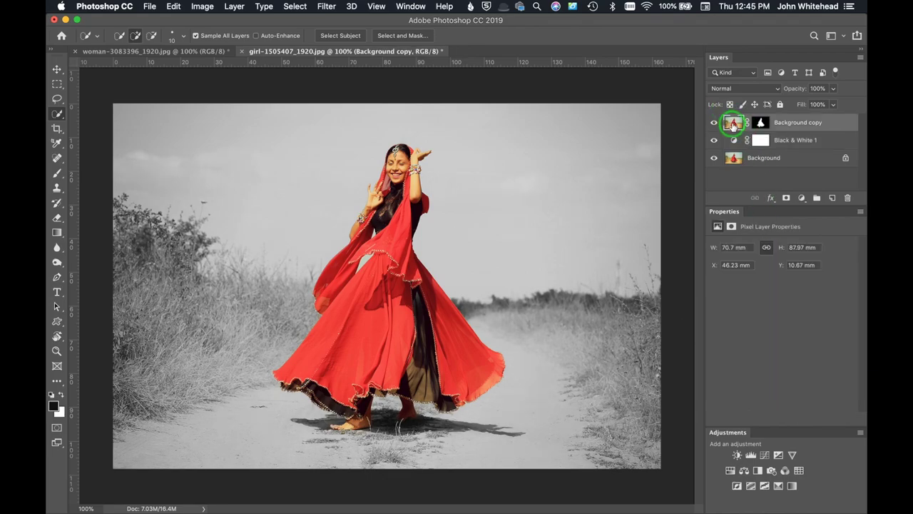
pyautogui.click(757, 471)
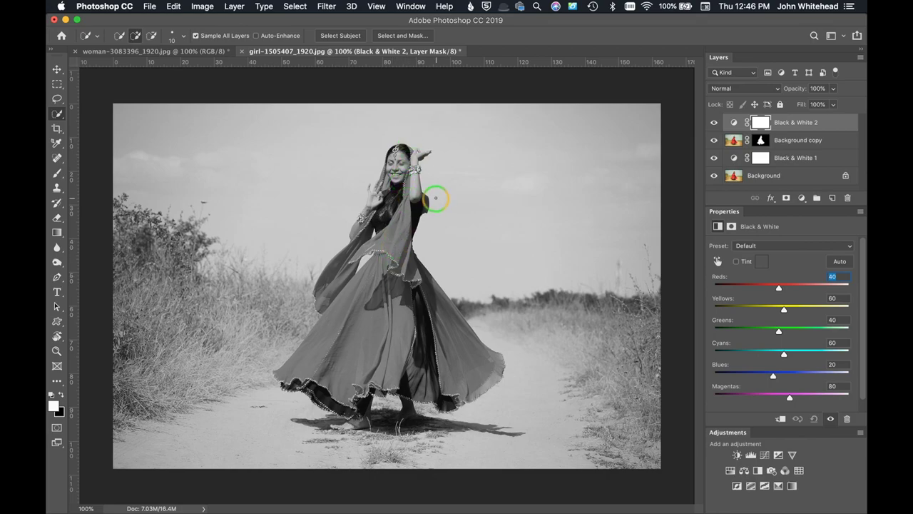
pyautogui.moveTo(780, 287)
pyautogui.mouseDown()
pyautogui.moveTo(790, 290)
pyautogui.moveTo(787, 311)
pyautogui.moveTo(784, 304)
pyautogui.mouseUp()
pyautogui.click(790, 152)
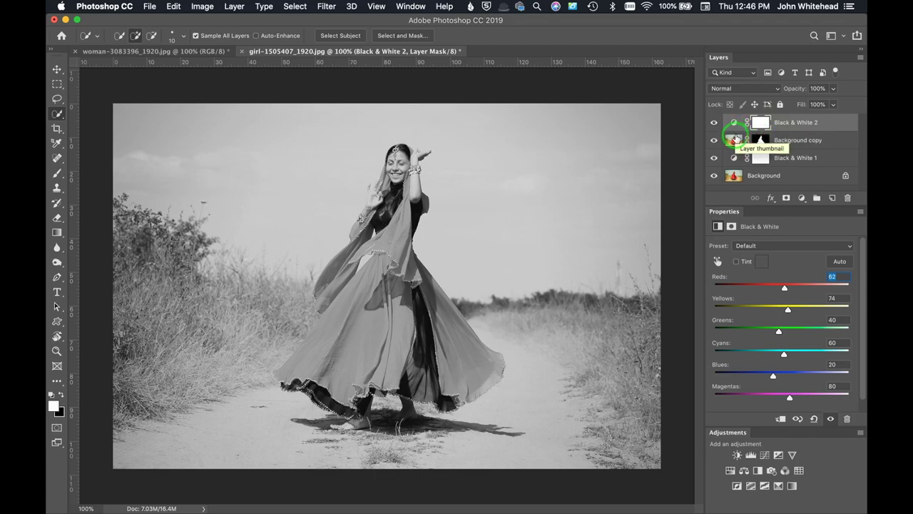
pyautogui.keyDown('alt'); pyautogui.click(739, 131); pyautogui.keyUp('alt')
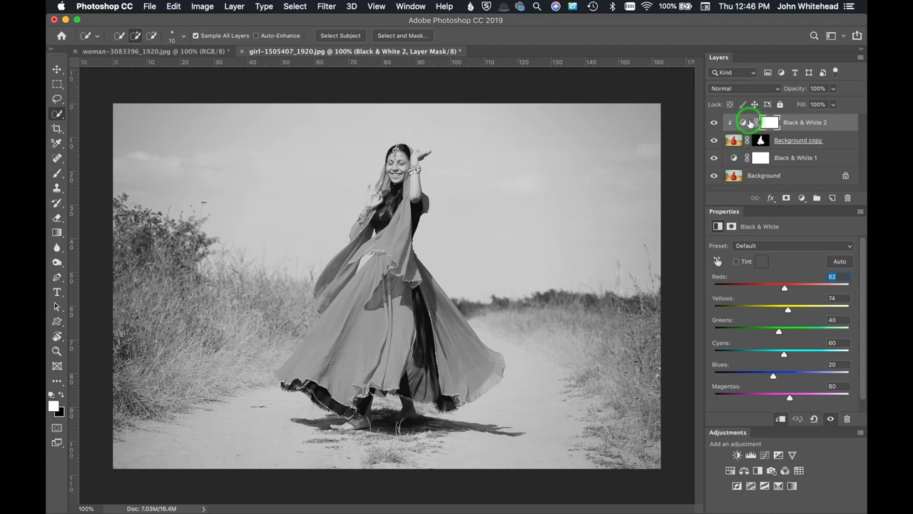
pyautogui.click(714, 123)
pyautogui.click(714, 122)
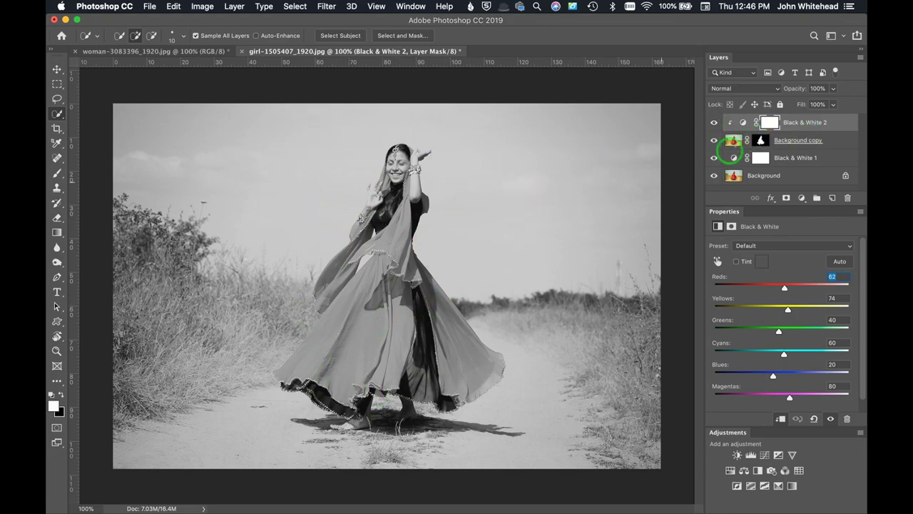
pyautogui.click(713, 157)
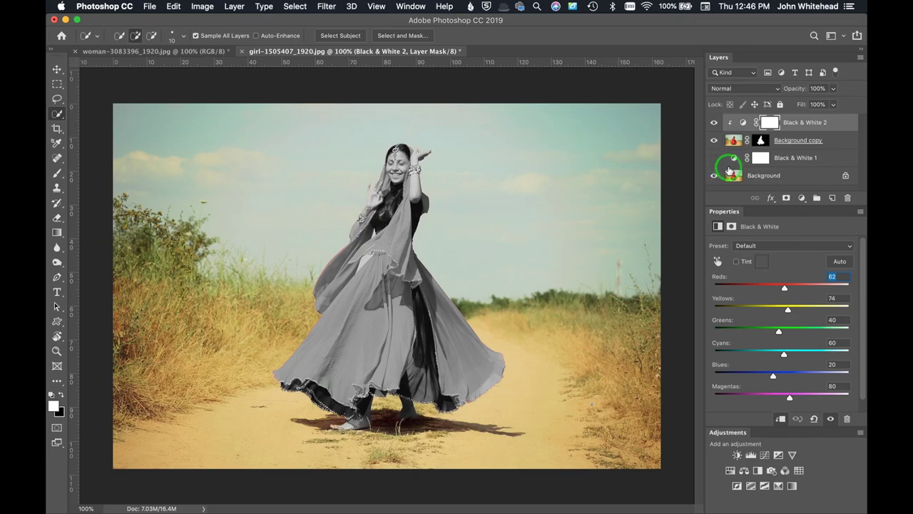
pyautogui.click(713, 123)
pyautogui.click(714, 123)
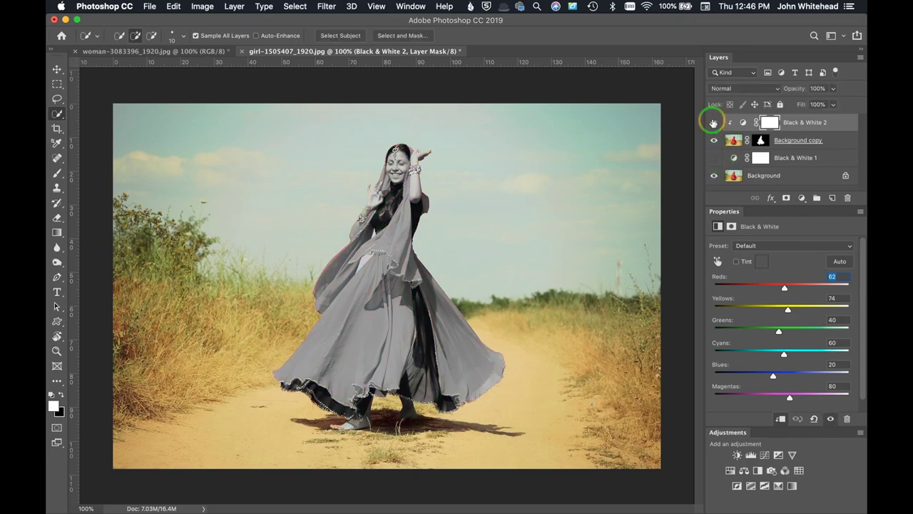
pyautogui.click(713, 122)
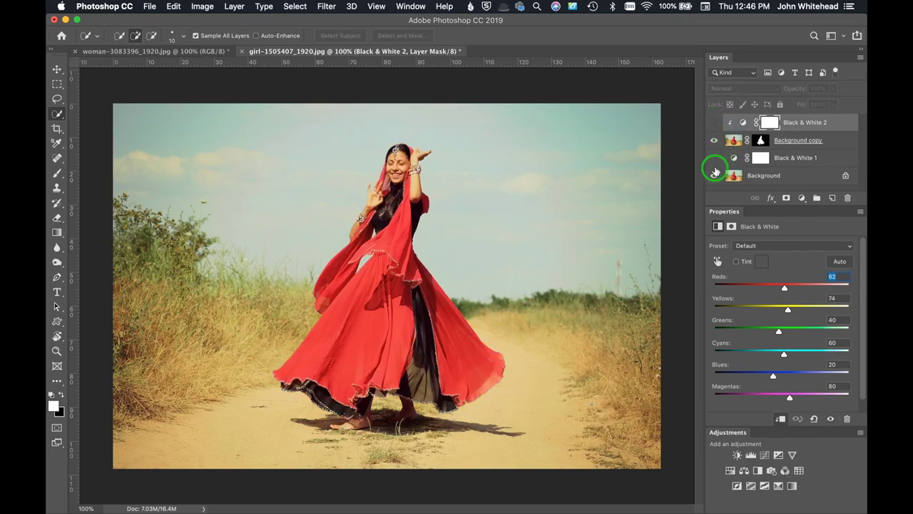
pyautogui.click(714, 158)
pyautogui.click(713, 123)
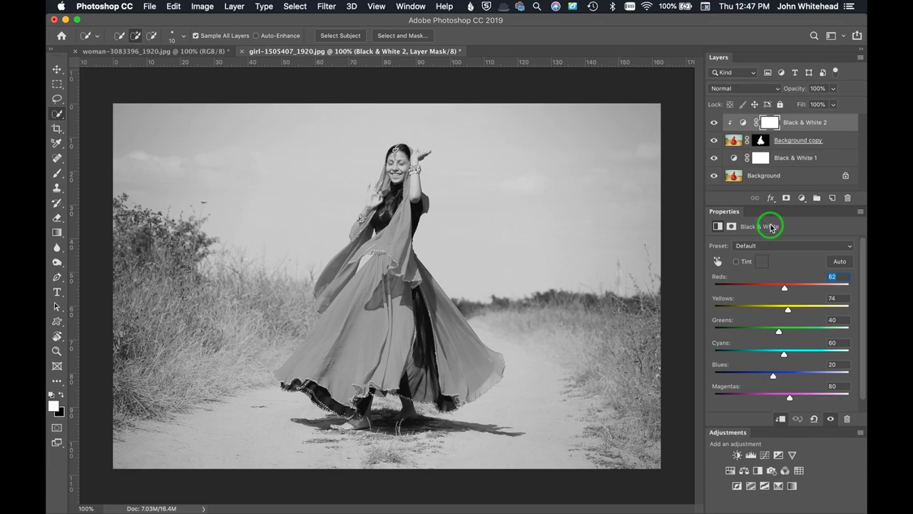
# Add a Photo Filter adjustment set to Sepia at 30% density.
pyautogui.click(773, 474)
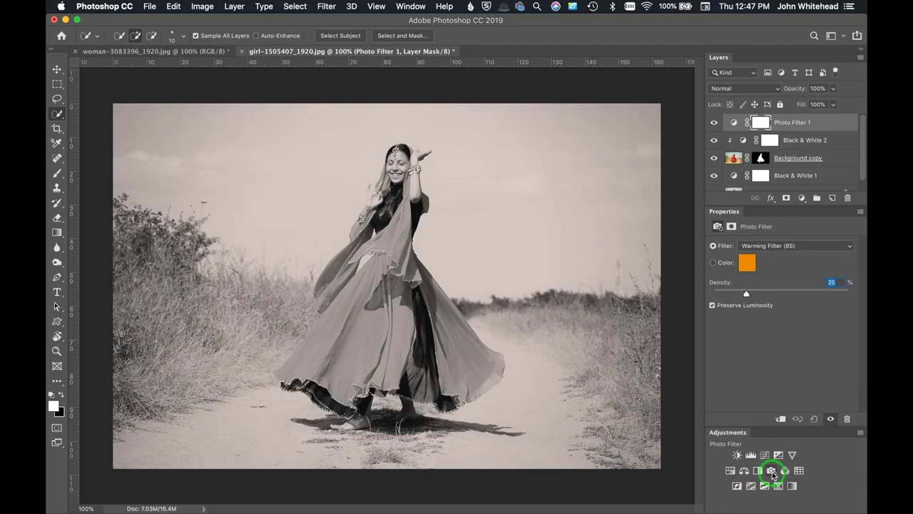
pyautogui.click(790, 246)
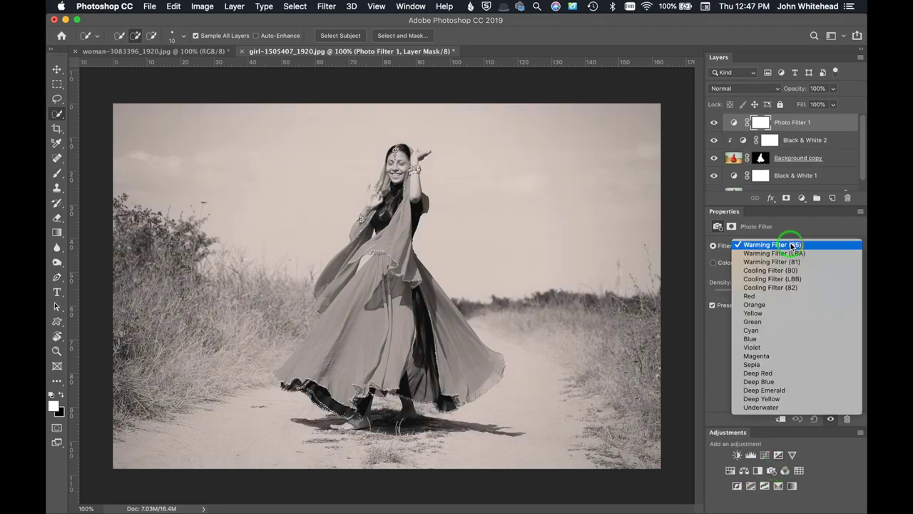
pyautogui.click(780, 363)
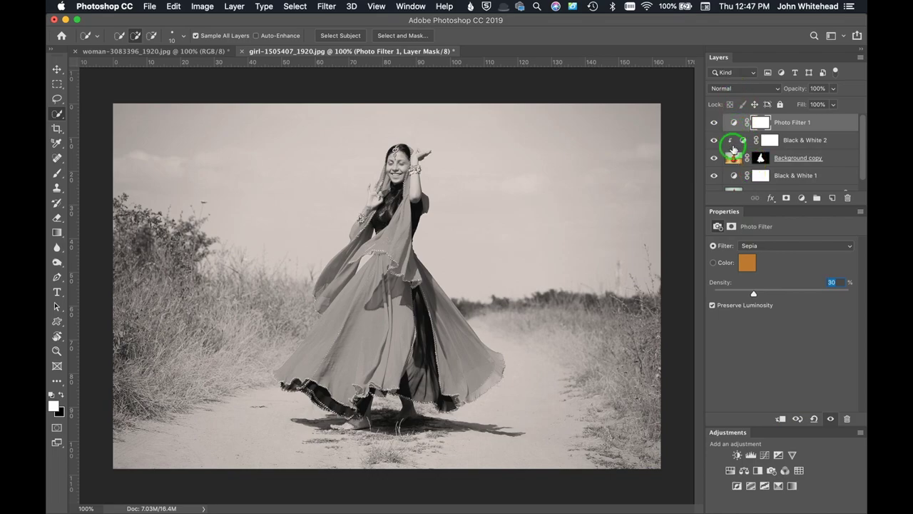
pyautogui.moveTo(732, 157); pyautogui.dragTo(823, 124)
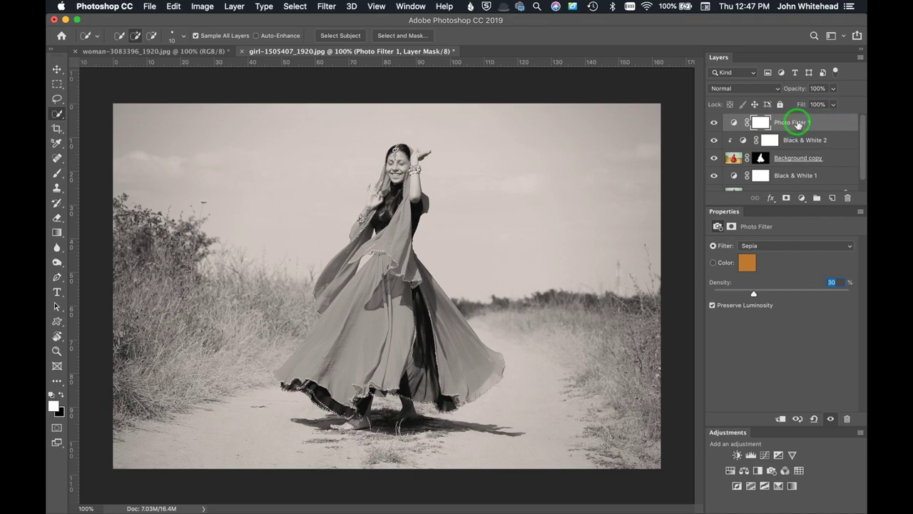
# Clip Photo Filter 1 to the dancer's layer, compare it on/off, then select the Background copy mask.
pyautogui.rightClick(830, 124)
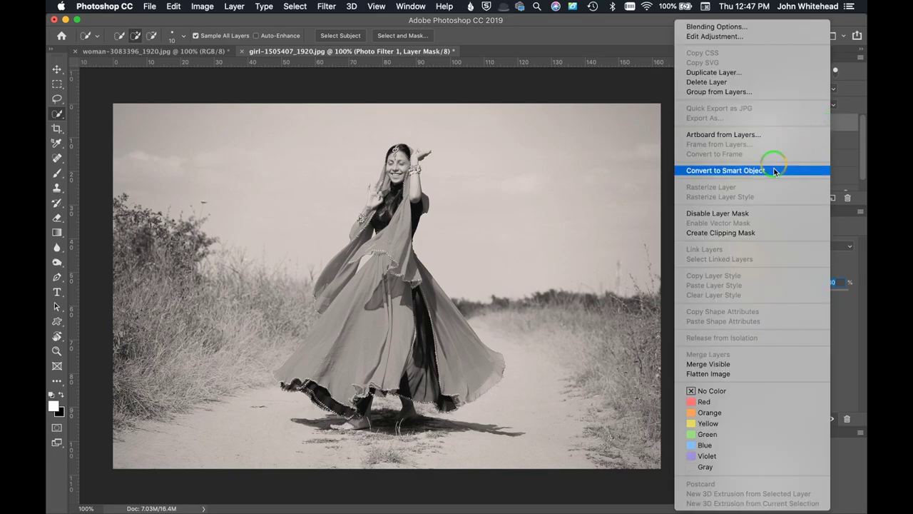
pyautogui.click(754, 233)
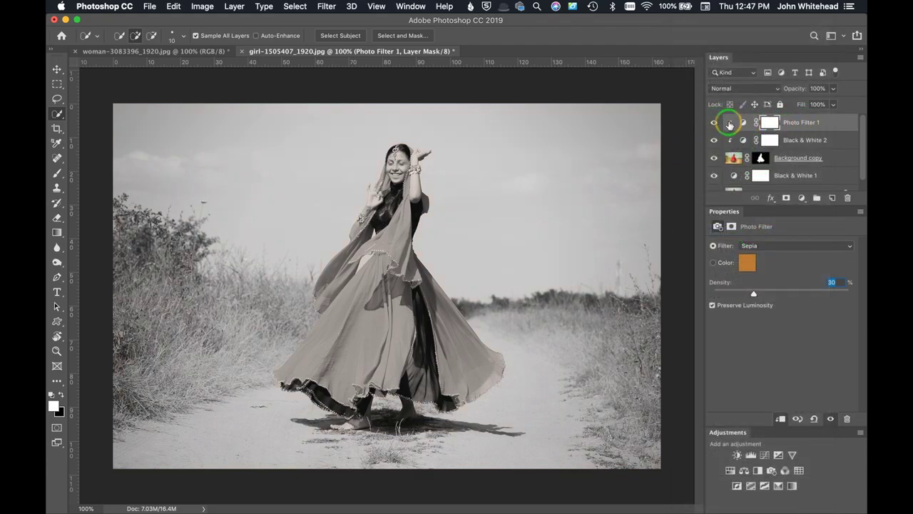
pyautogui.click(712, 124)
pyautogui.click(713, 124)
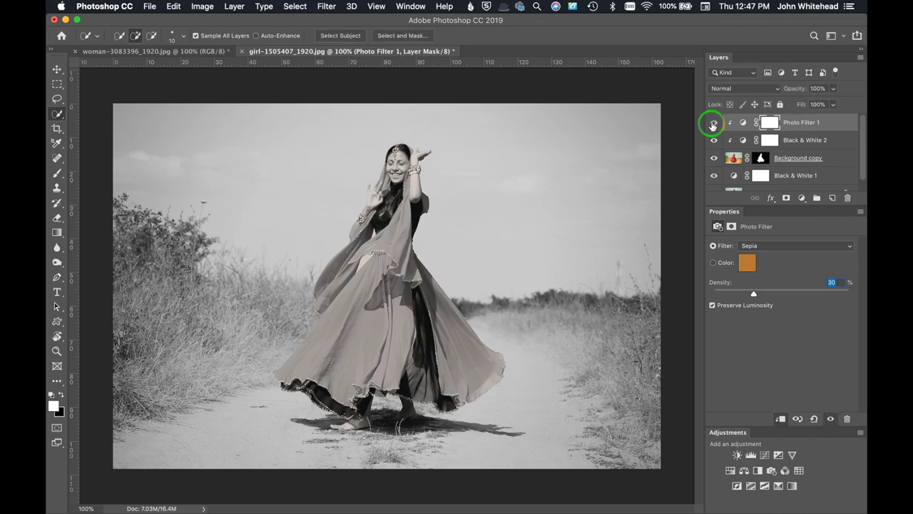
pyautogui.click(761, 158)
# Zoom in on the dancer's feet and paint white on the mask near them.
pyautogui.press('z')
pyautogui.moveTo(370, 425); pyautogui.dragTo(463, 489)
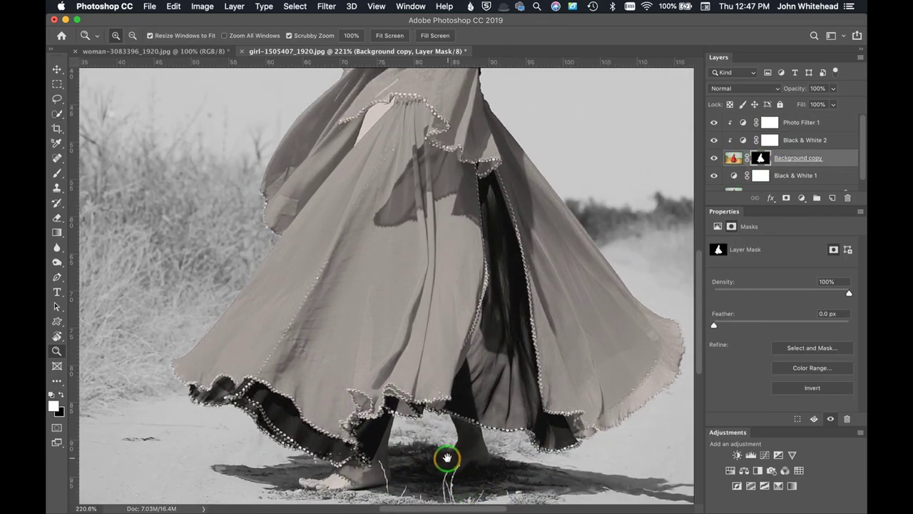
pyautogui.moveTo(446, 457); pyautogui.dragTo(414, 306)
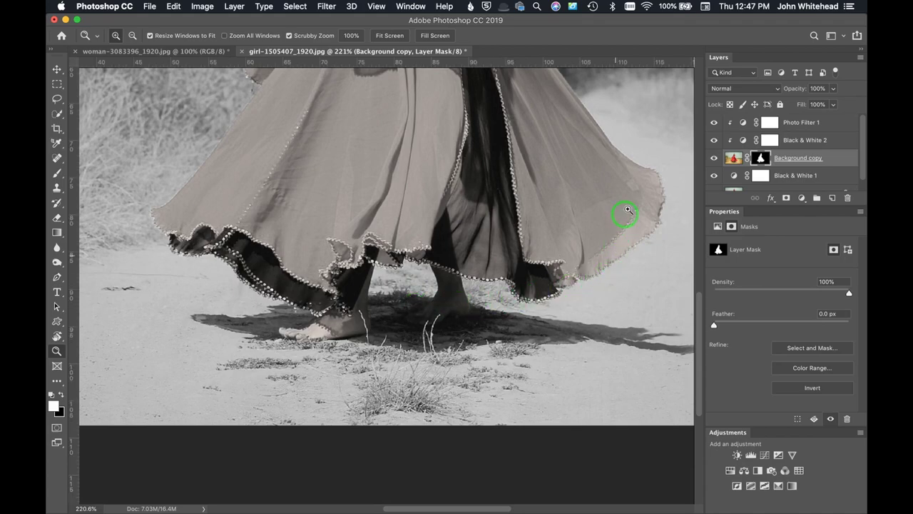
pyautogui.moveTo(761, 159); pyautogui.dragTo(674, 158)
pyautogui.click(59, 173)
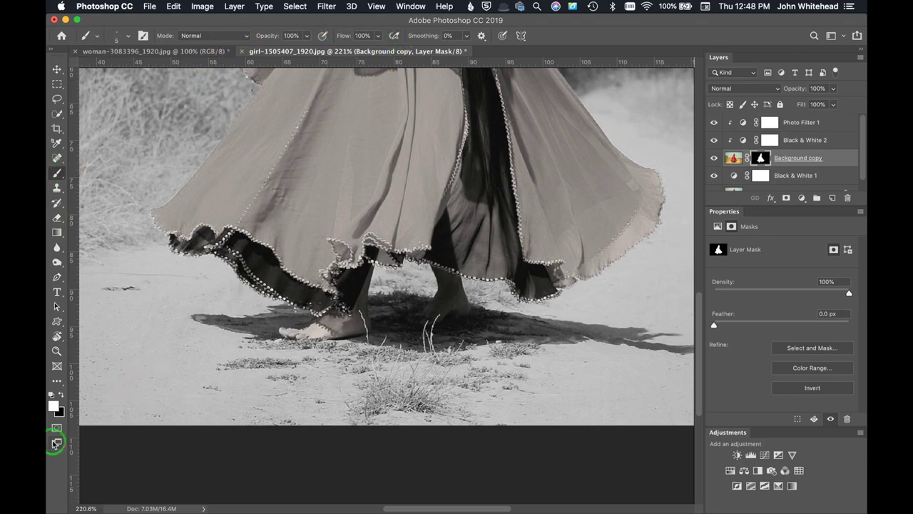
pyautogui.click(57, 408)
pyautogui.click(335, 319)
pyautogui.click(107, 375)
# Paint the mask with a 25 px brush over the leg and along the skirt hem.
pyautogui.moveTo(451, 259)
pyautogui.mouseDown()
pyautogui.moveTo(443, 284)
pyautogui.moveTo(460, 281)
pyautogui.moveTo(440, 283)
pyautogui.moveTo(436, 261)
pyautogui.moveTo(450, 297)
pyautogui.moveTo(445, 269)
pyautogui.moveTo(462, 298)
pyautogui.mouseUp()
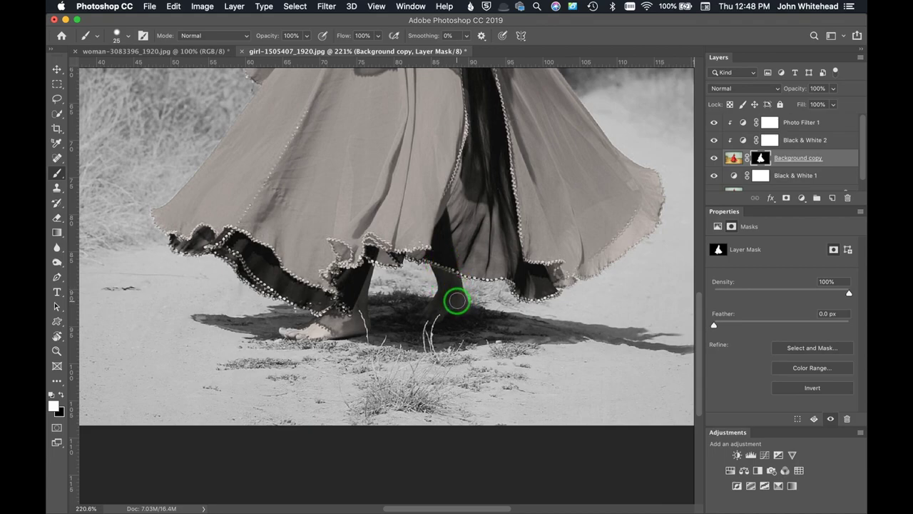
pyautogui.moveTo(453, 284); pyautogui.dragTo(453, 286)
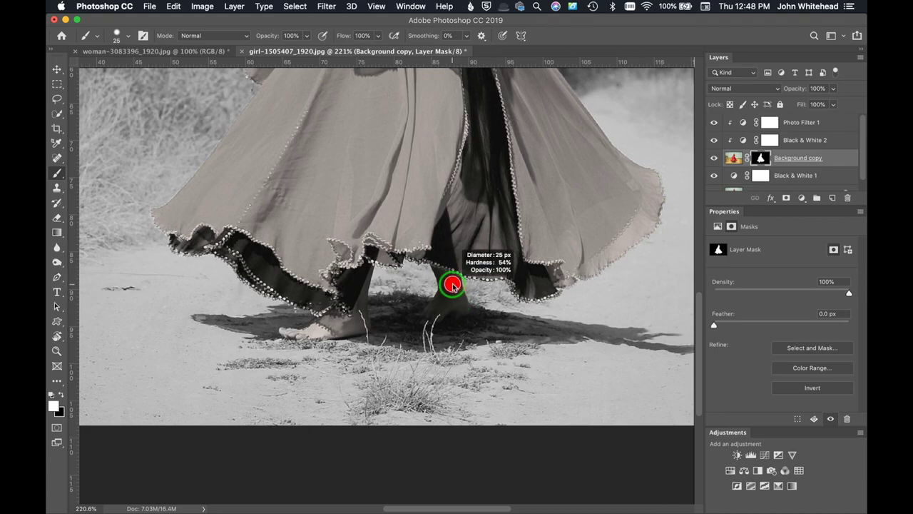
pyautogui.moveTo(452, 285)
pyautogui.mouseDown()
pyautogui.moveTo(460, 310)
pyautogui.moveTo(417, 320)
pyautogui.moveTo(448, 293)
pyautogui.moveTo(436, 259)
pyautogui.moveTo(474, 290)
pyautogui.moveTo(372, 293)
pyautogui.moveTo(471, 275)
pyautogui.moveTo(453, 304)
pyautogui.moveTo(306, 333)
pyautogui.moveTo(453, 305)
pyautogui.moveTo(401, 319)
pyautogui.moveTo(436, 308)
pyautogui.moveTo(427, 318)
pyautogui.moveTo(462, 307)
pyautogui.moveTo(460, 290)
pyautogui.moveTo(468, 320)
pyautogui.moveTo(371, 327)
pyautogui.moveTo(418, 288)
pyautogui.moveTo(468, 264)
pyautogui.mouseUp()
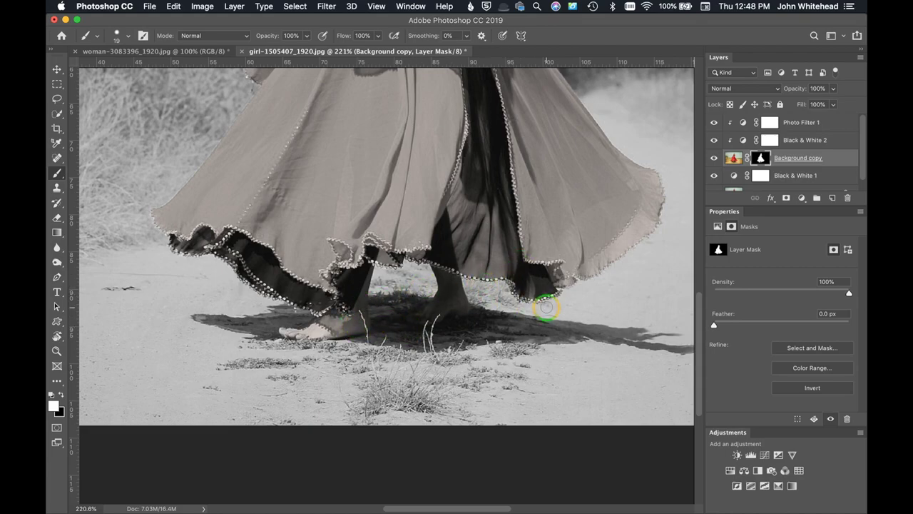
pyautogui.moveTo(167, 264); pyautogui.dragTo(137, 244)
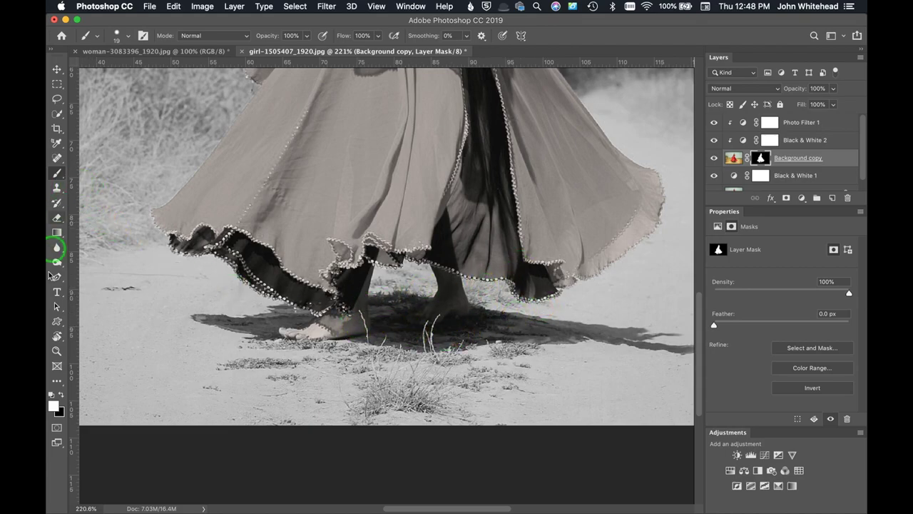
# Paint black on the mask near the left hem with a ~42 px brush to remove stray tint.
pyautogui.click(56, 394)
pyautogui.click(253, 357)
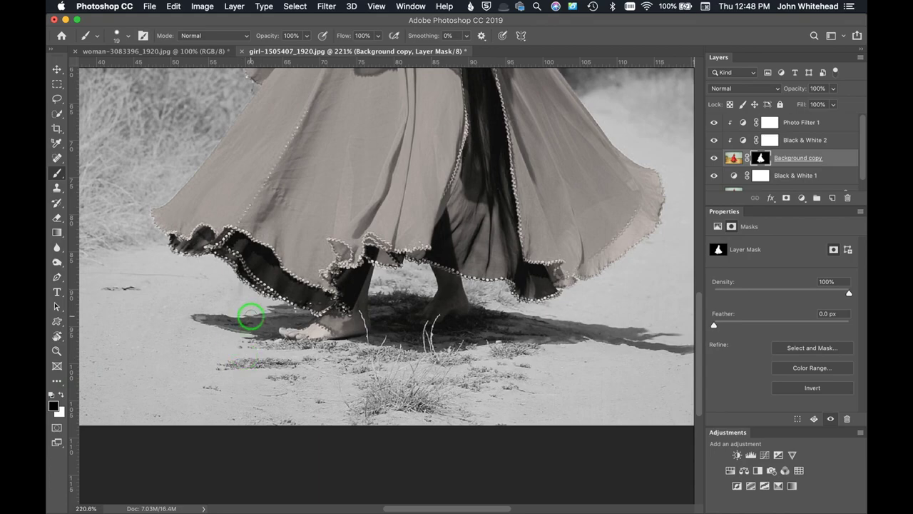
pyautogui.moveTo(384, 306); pyautogui.dragTo(402, 306)
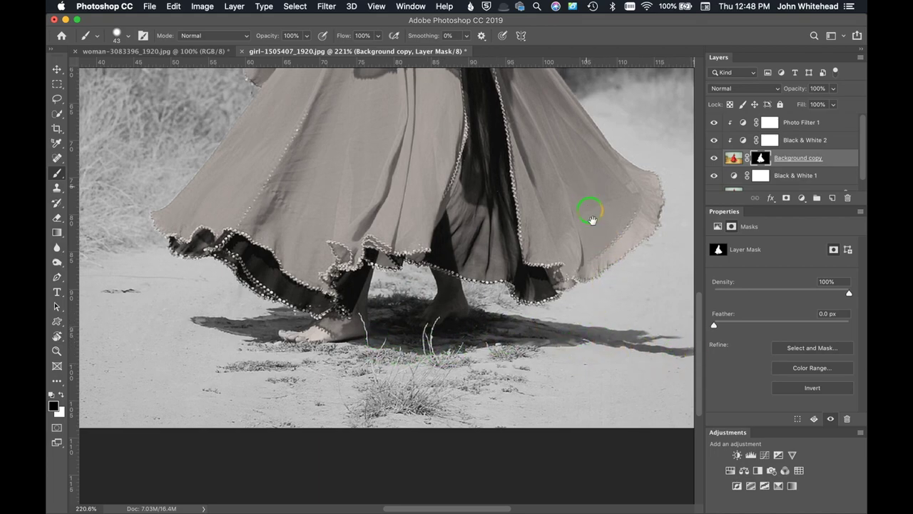
# Check the dancer's face, fit the whole photo in view, and select Photo Filter 1.
pyautogui.moveTo(590, 204); pyautogui.dragTo(589, 505)
pyautogui.moveTo(617, 167); pyautogui.dragTo(497, 269)
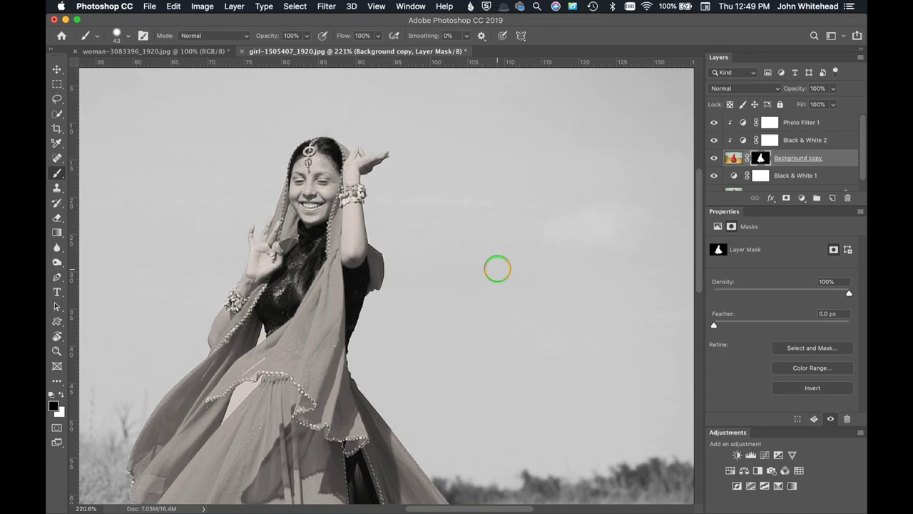
pyautogui.press('super+r')
pyautogui.press('super+minus')
pyautogui.press('super+1')
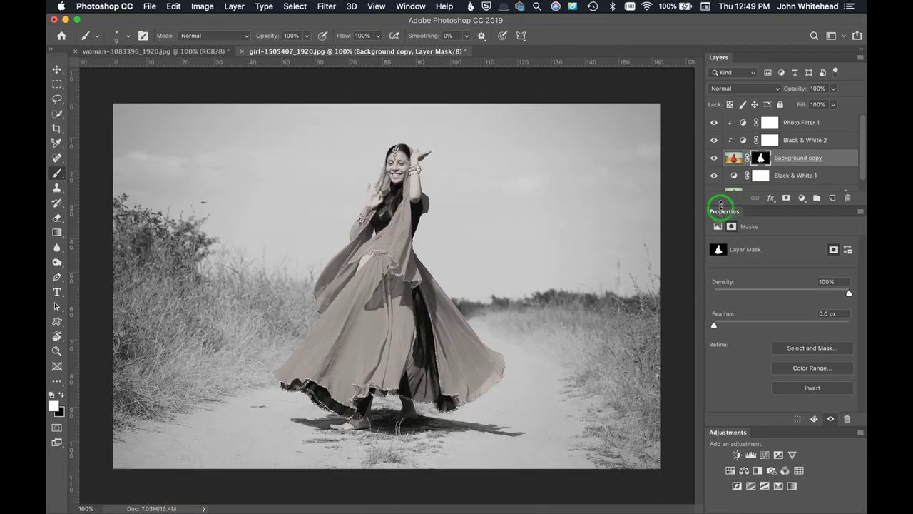
pyautogui.click(738, 124)
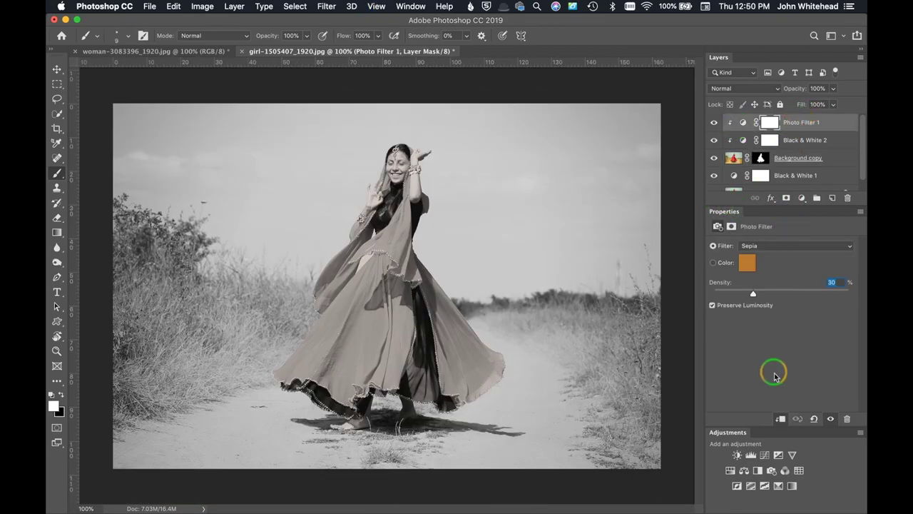
# Add Curves 1 with the white point moved in and midpoint at 117→128, clipped to the dancer.
pyautogui.click(763, 456)
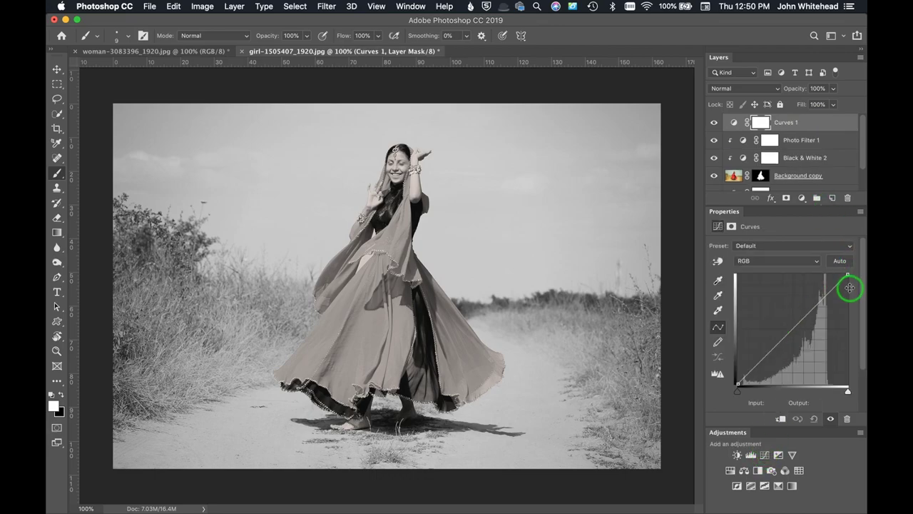
pyautogui.moveTo(847, 277); pyautogui.dragTo(843, 276)
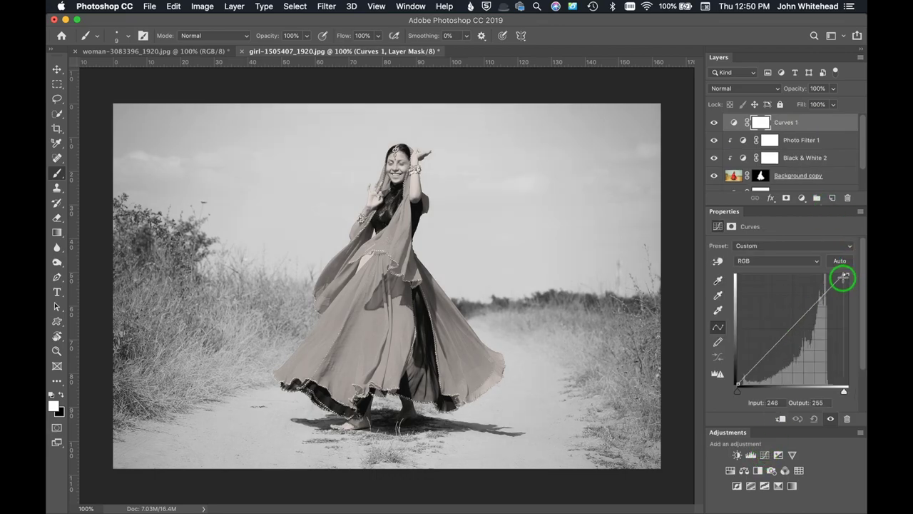
pyautogui.moveTo(780, 332); pyautogui.dragTo(788, 328)
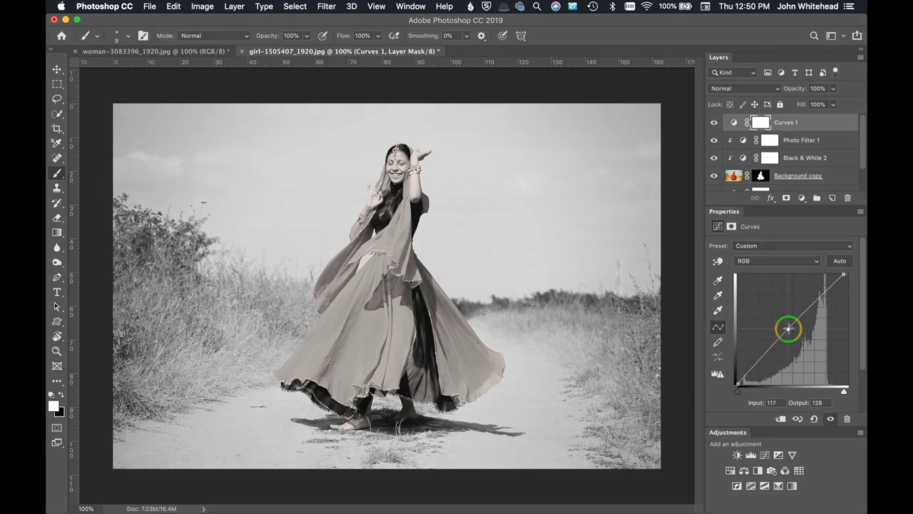
pyautogui.keyDown('alt'); pyautogui.click(731, 134); pyautogui.keyUp('alt')
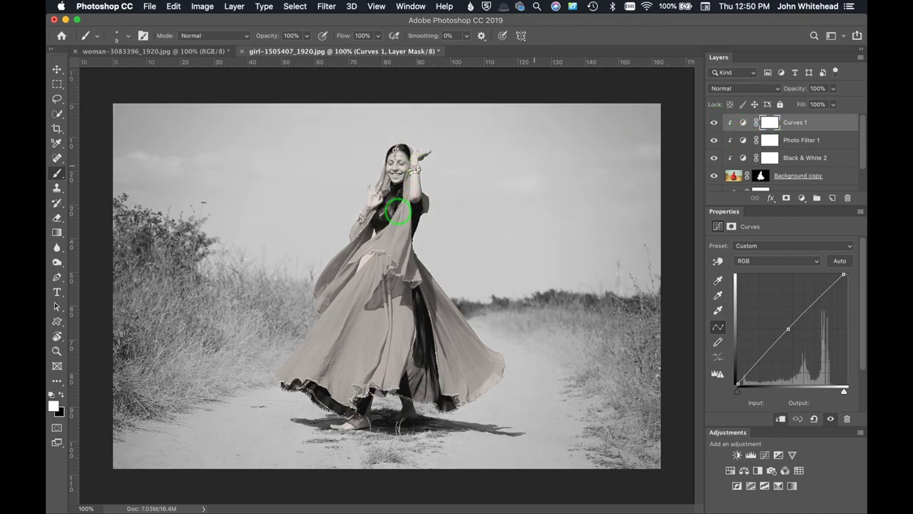